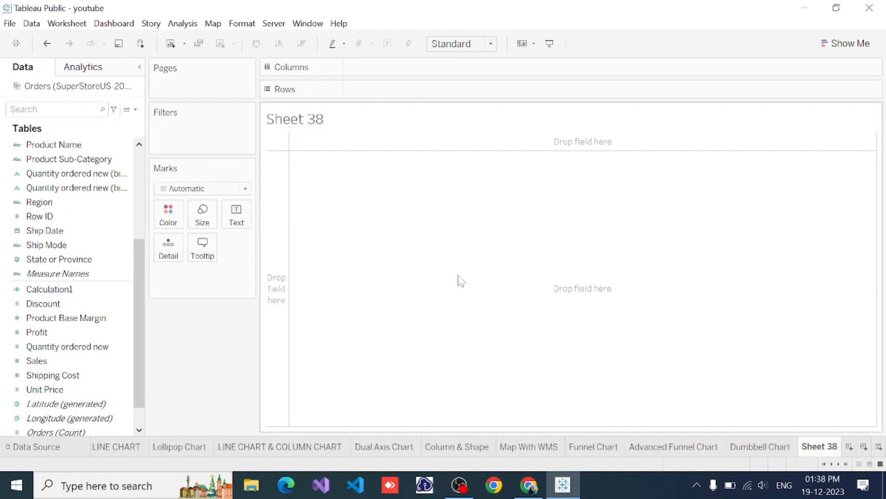
pyautogui.click(836, 43)
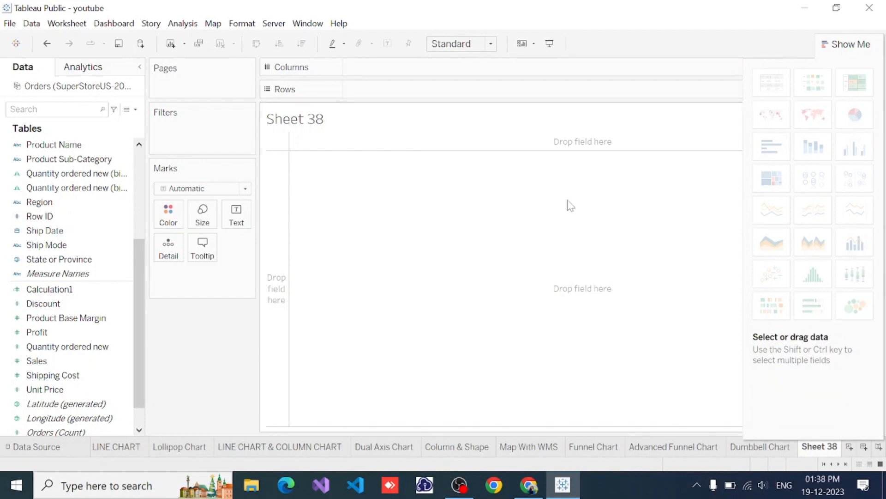
pyautogui.click(842, 44)
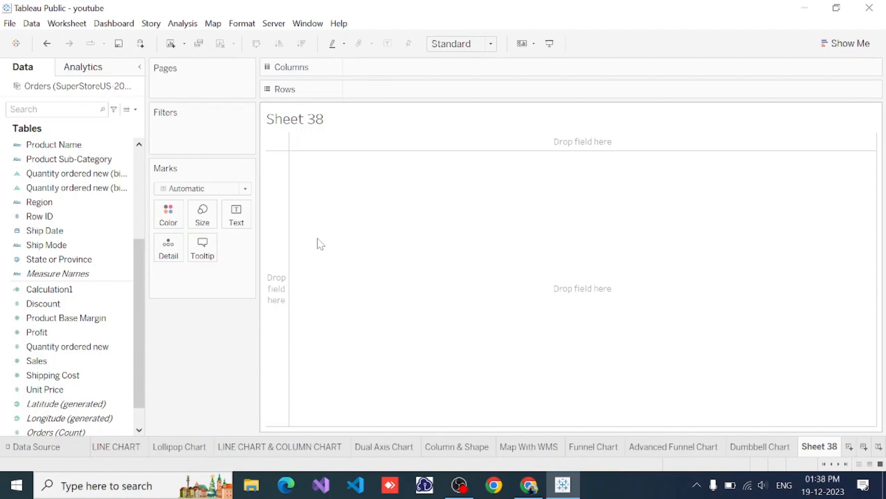
# - Add the ad hoc calculation min(1) to the Rows shelf of Sheet 38
pyautogui.doubleClick(363, 86)
pyautogui.write('min()')
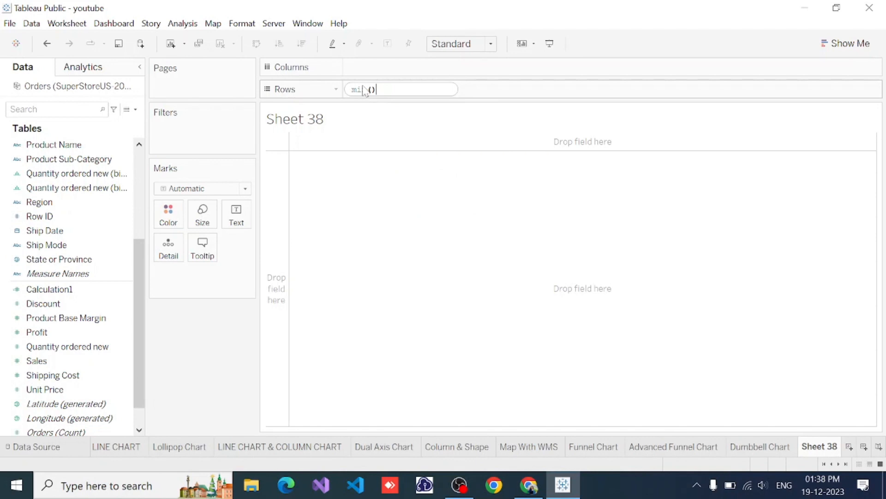
pyautogui.press('Left')
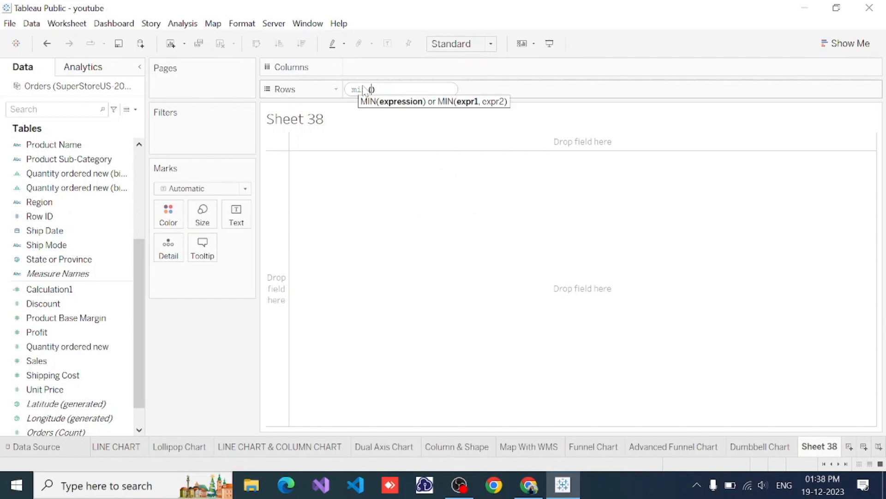
pyautogui.press('Right')
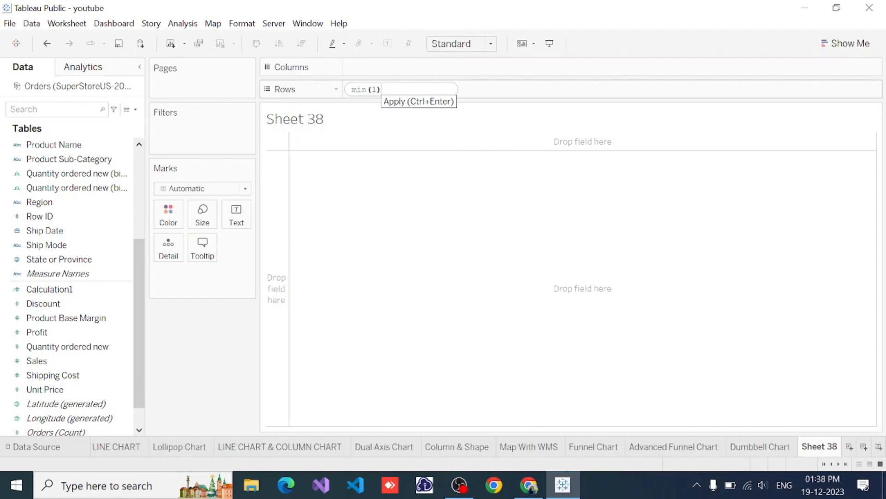
pyautogui.press('Return')
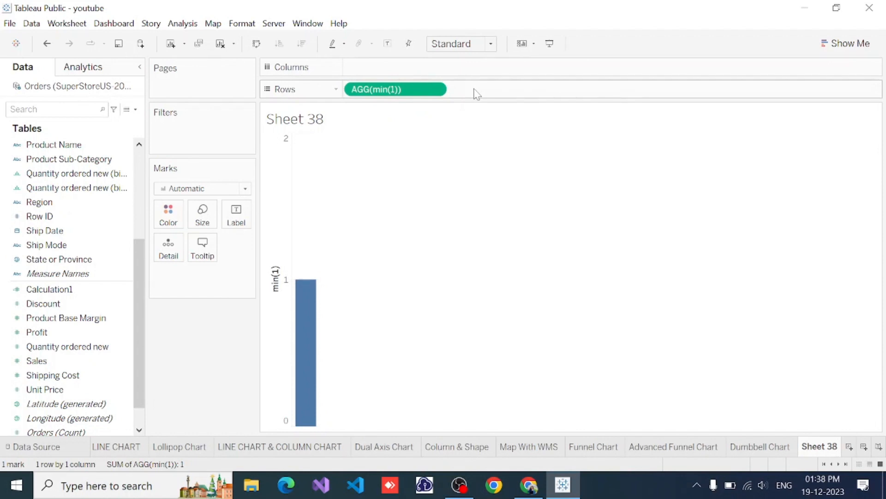
# - Add a second min(1) calculation to Rows after the first one
pyautogui.doubleClick(472, 94)
pyautogui.write('min()1')
pyautogui.press('Return')
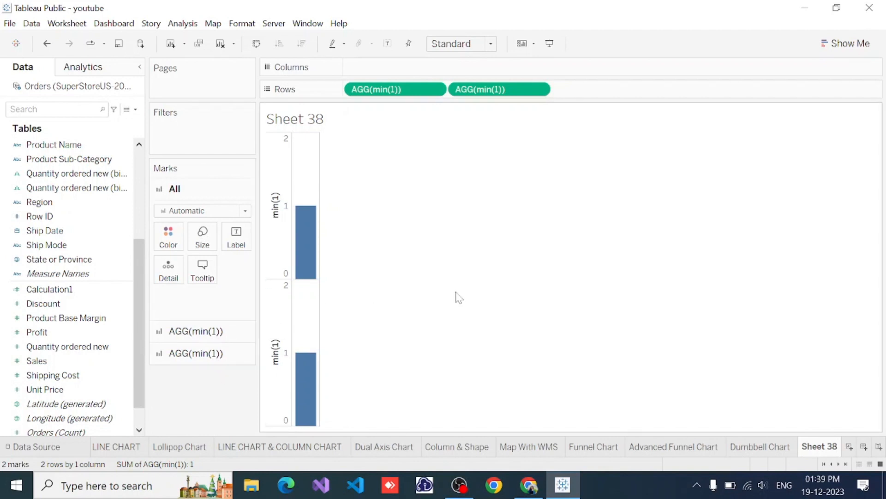
# - Combine the two min(1) measures as a dual axis and fit the chart to Entire View
pyautogui.click(539, 90)
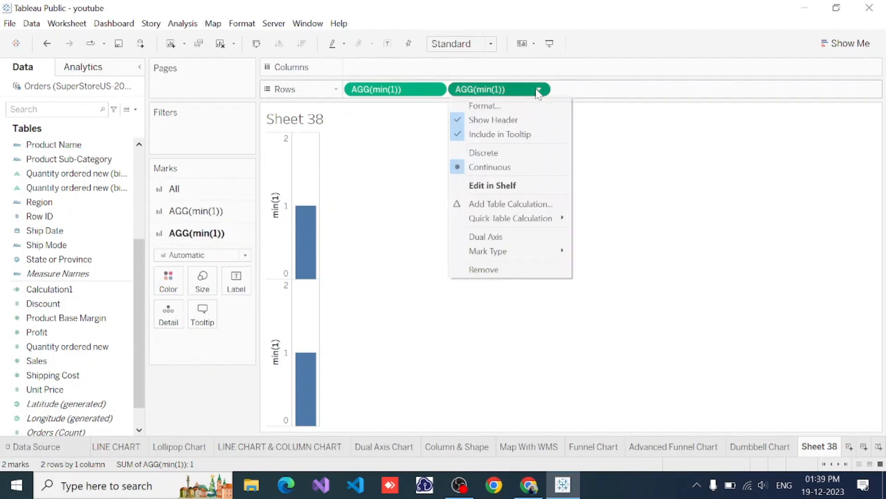
pyautogui.click(491, 237)
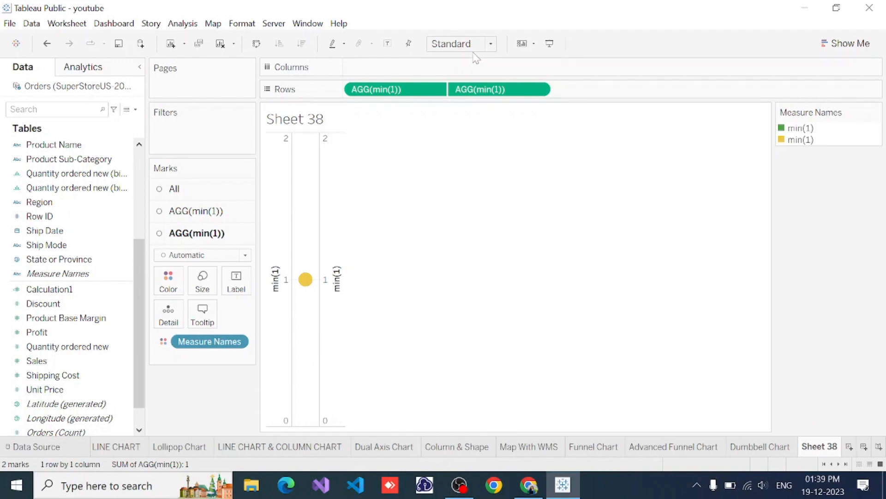
pyautogui.click(491, 45)
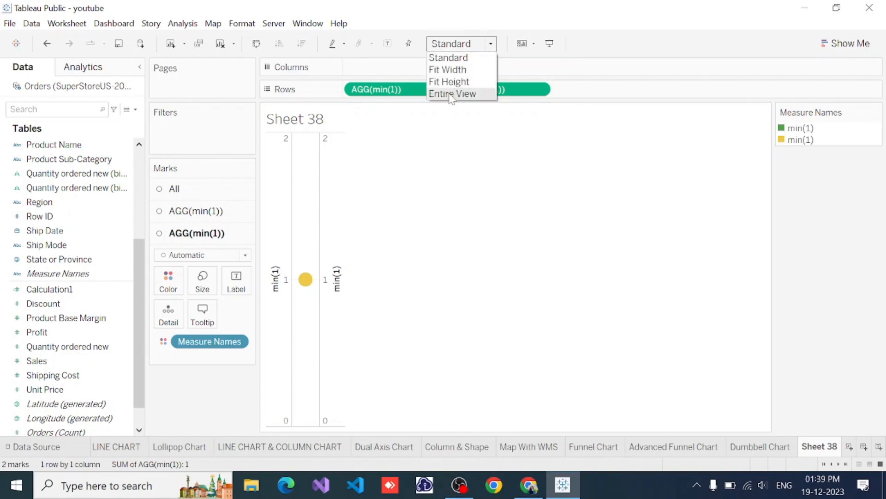
pyautogui.click(452, 94)
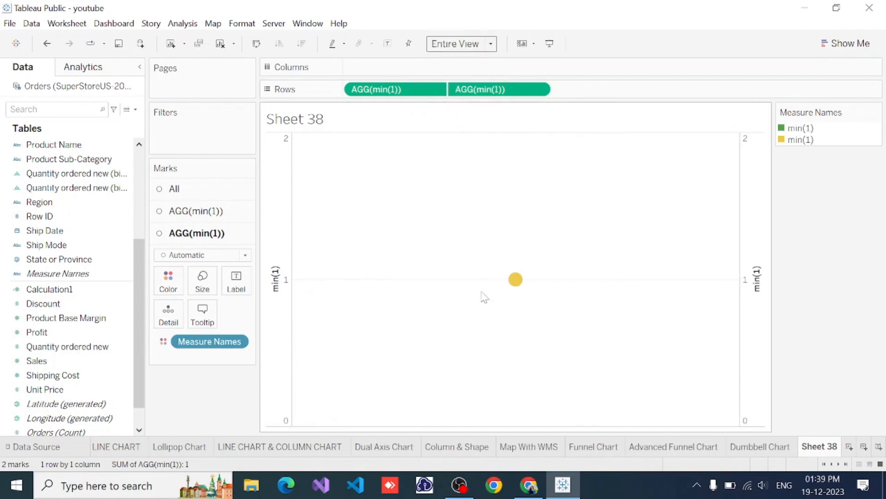
# - Enlarge the circle marks of both min(1) axes together to roughly three quarters of the size range
pyautogui.click(174, 189)
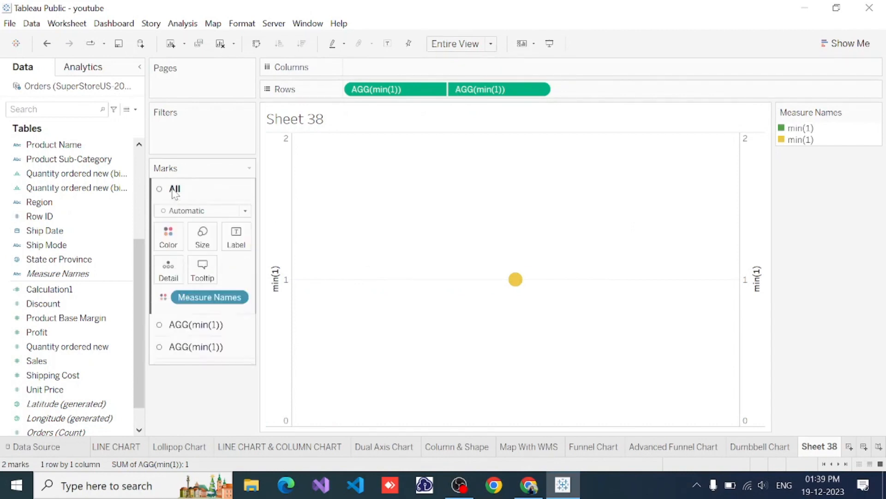
pyautogui.click(203, 241)
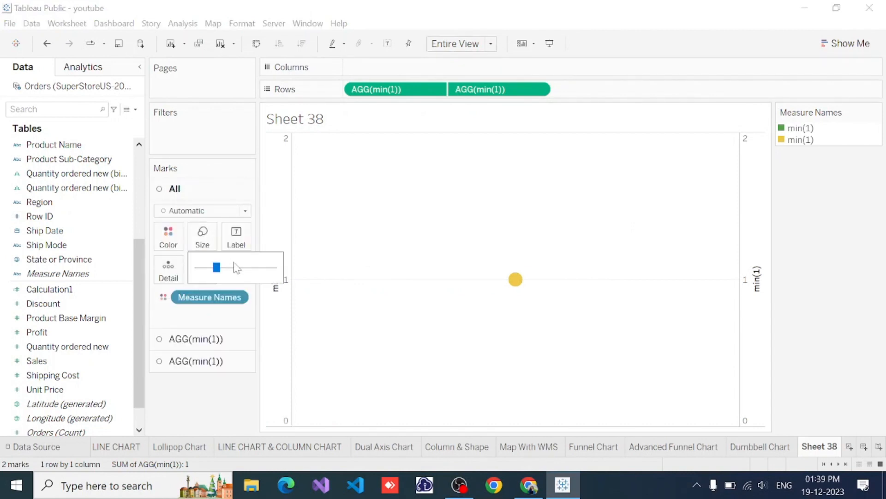
pyautogui.click(248, 268)
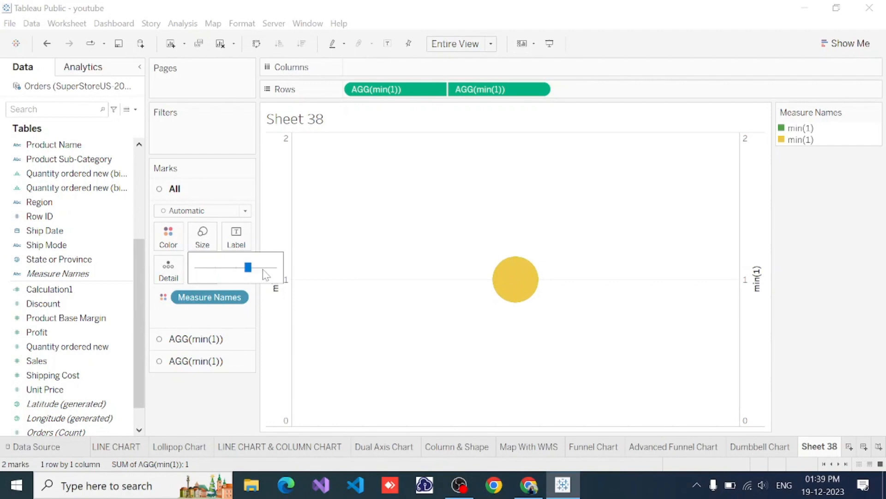
pyautogui.click(263, 269)
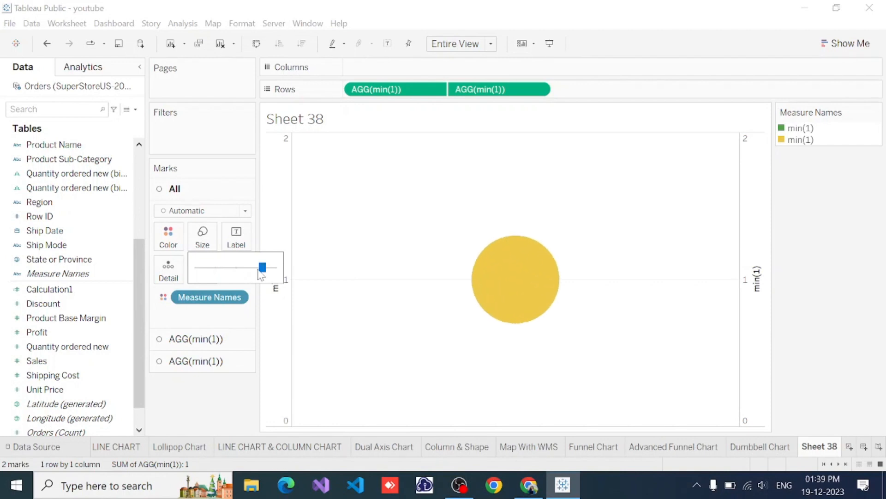
pyautogui.moveTo(263, 268); pyautogui.dragTo(258, 268)
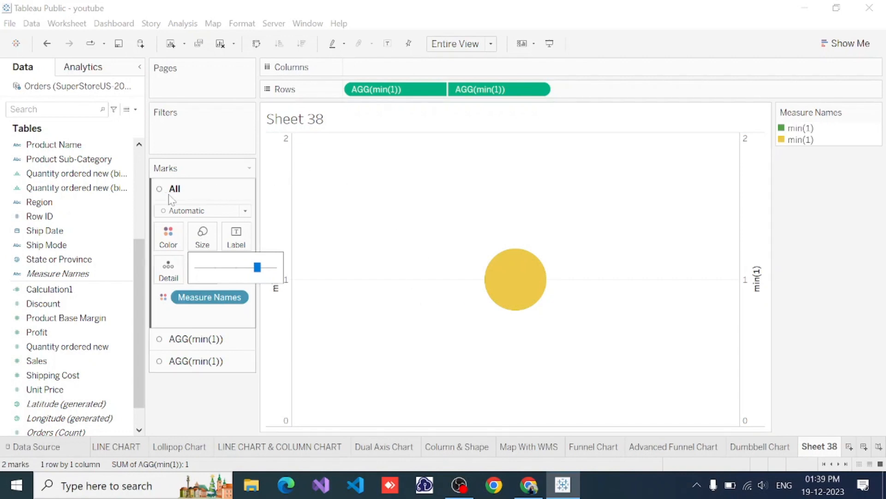
pyautogui.click(212, 137)
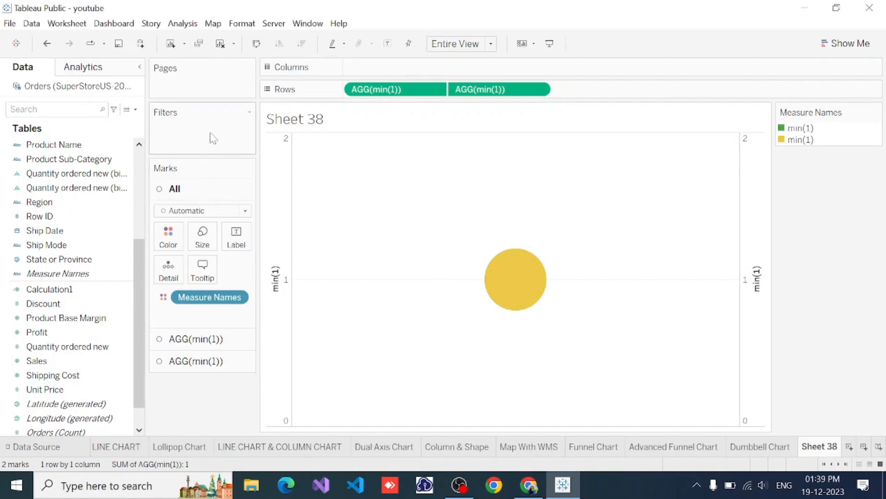
# - Colour the first min(1) marks by Region and change their mark type to Pie
pyautogui.click(189, 340)
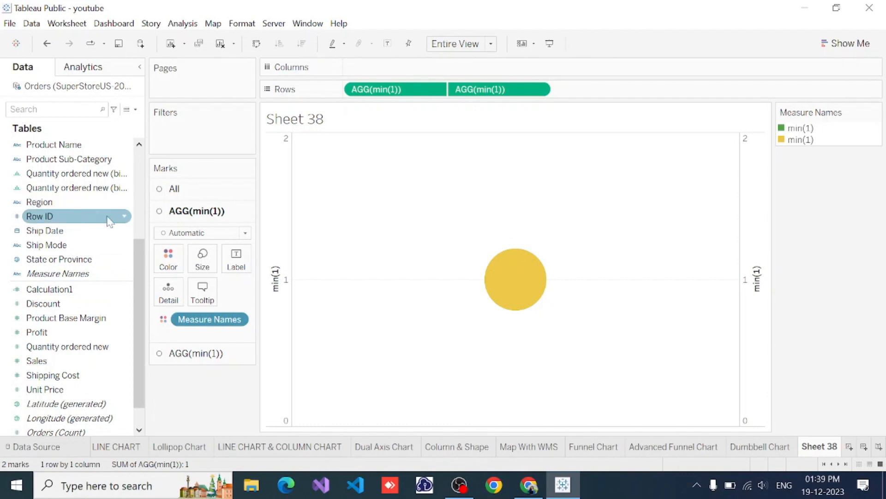
pyautogui.moveTo(64, 205); pyautogui.dragTo(174, 263)
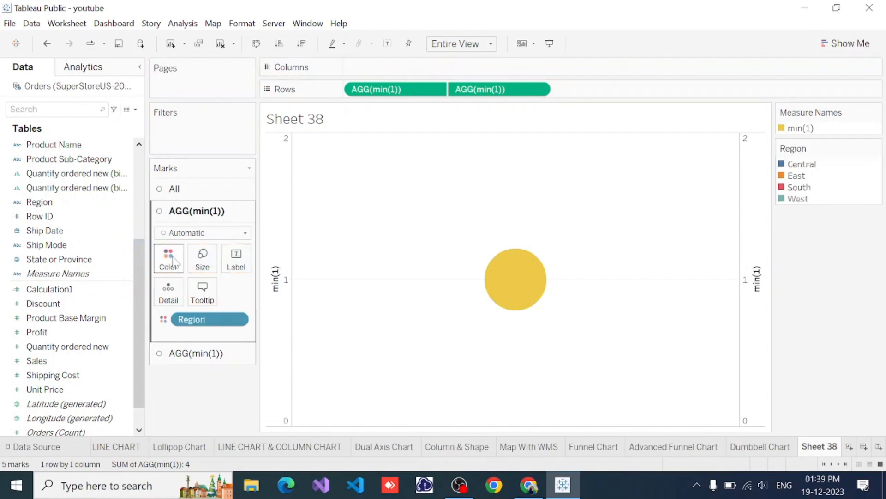
pyautogui.click(201, 233)
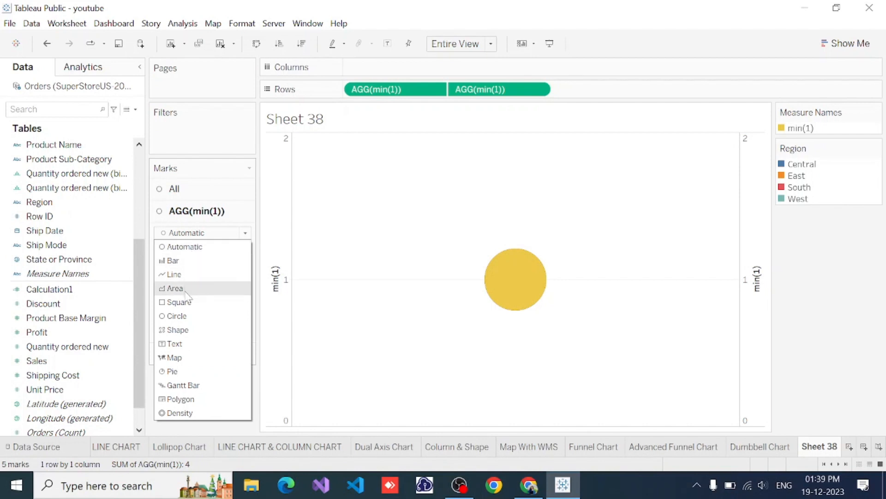
pyautogui.click(174, 371)
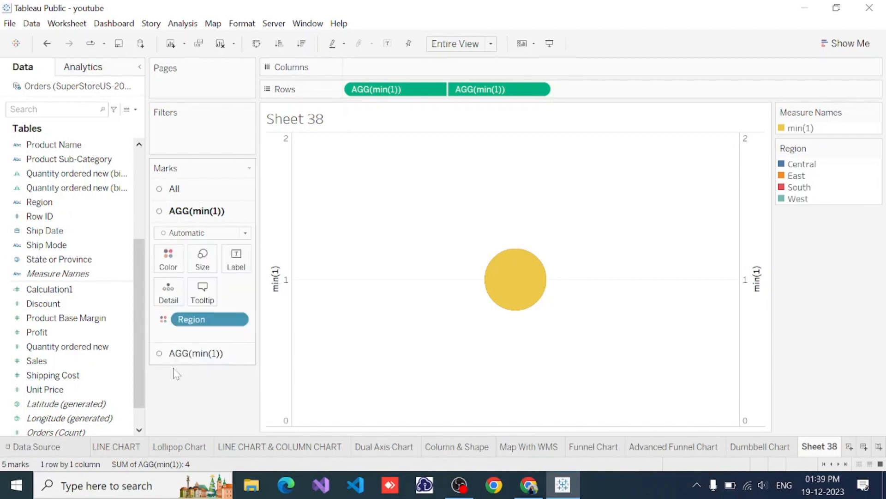
pyautogui.moveTo(451, 361)
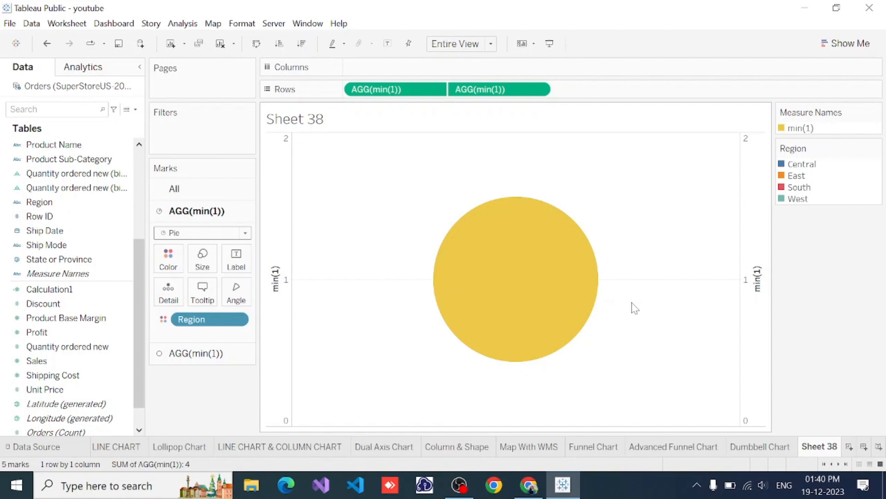
# - Reduce the second min(1) circle to about two thirds of the pie's diameter so the pie shows as a ring
pyautogui.click(194, 355)
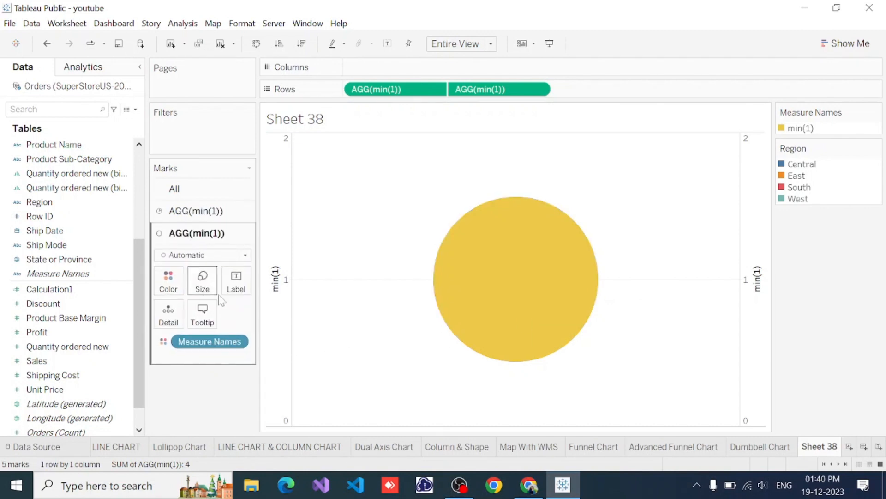
pyautogui.click(202, 283)
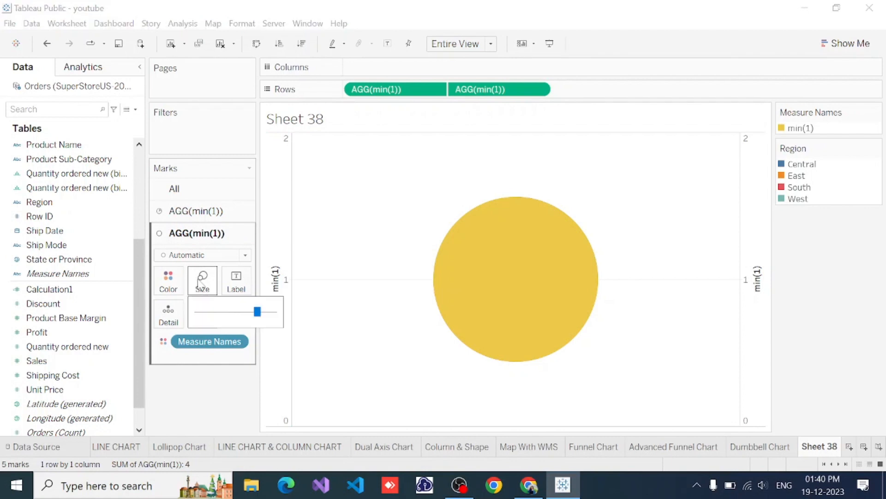
pyautogui.click(231, 315)
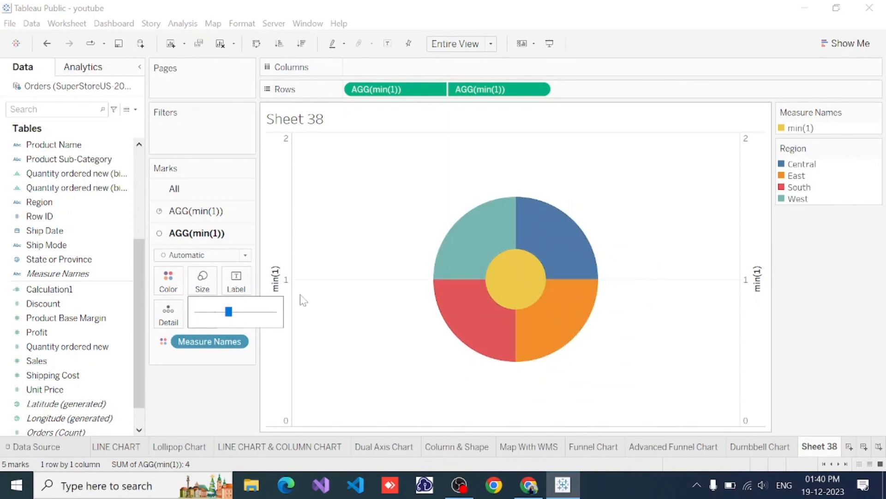
pyautogui.click(242, 313)
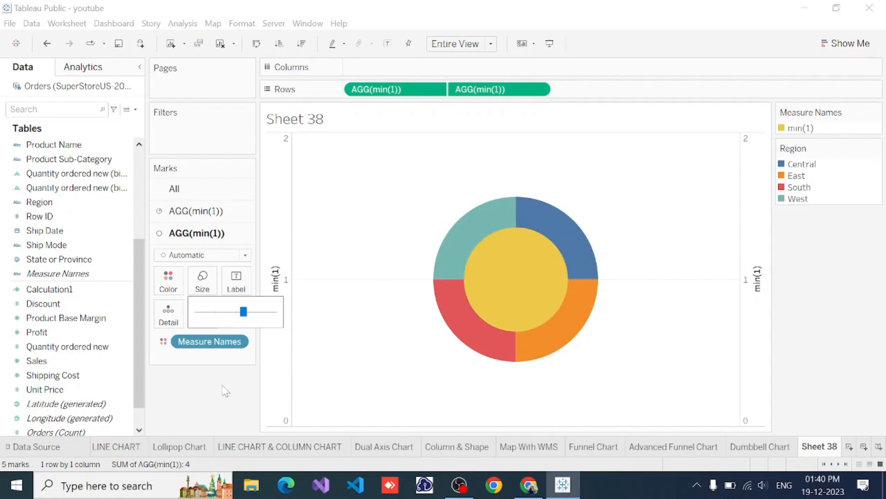
pyautogui.click(175, 389)
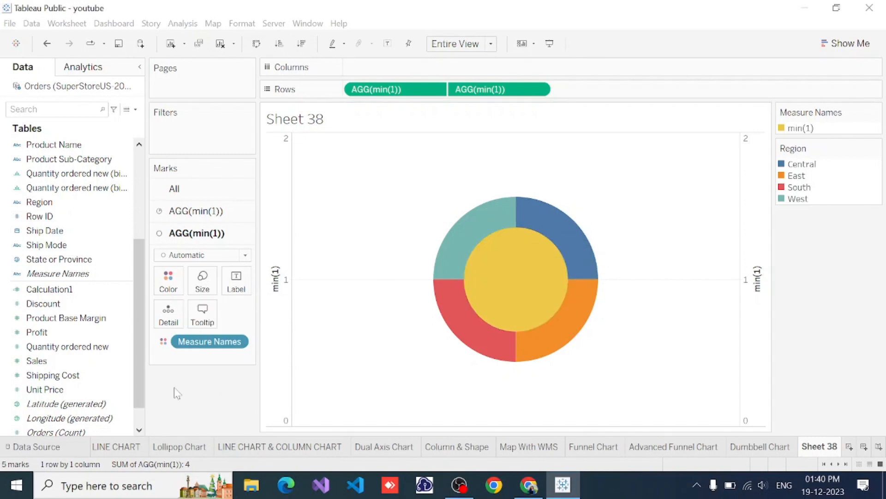
# - Change the inner min(1) circle's colour to white (#ffffff) to form the donut hole
pyautogui.click(173, 294)
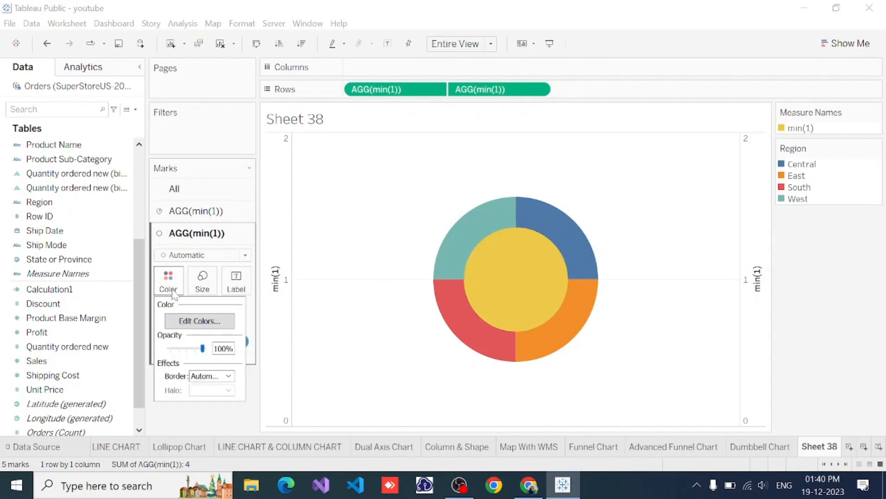
pyautogui.click(189, 323)
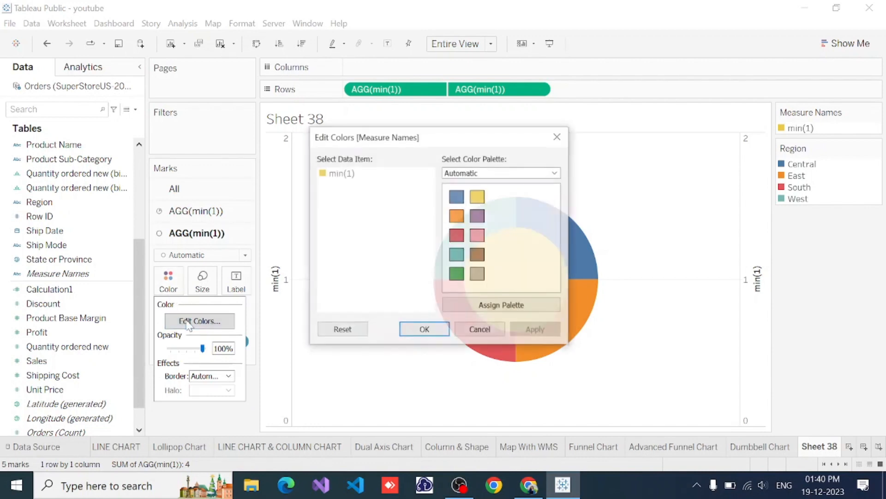
pyautogui.doubleClick(327, 174)
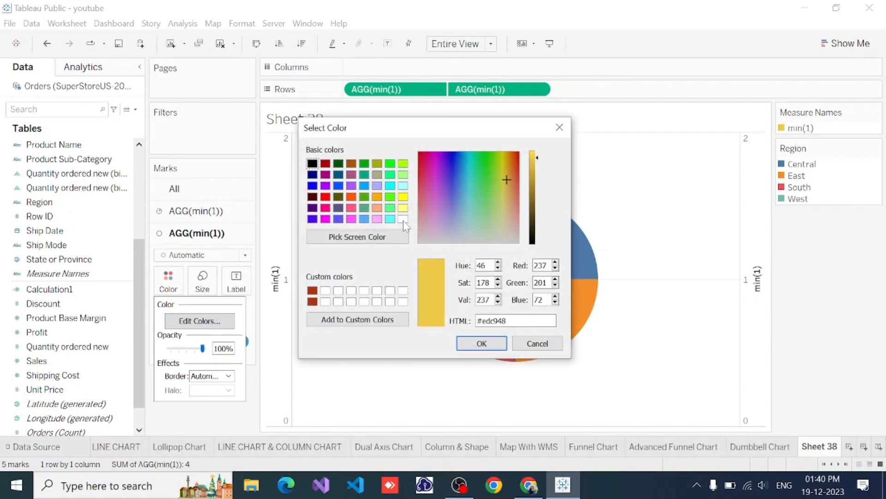
pyautogui.click(404, 218)
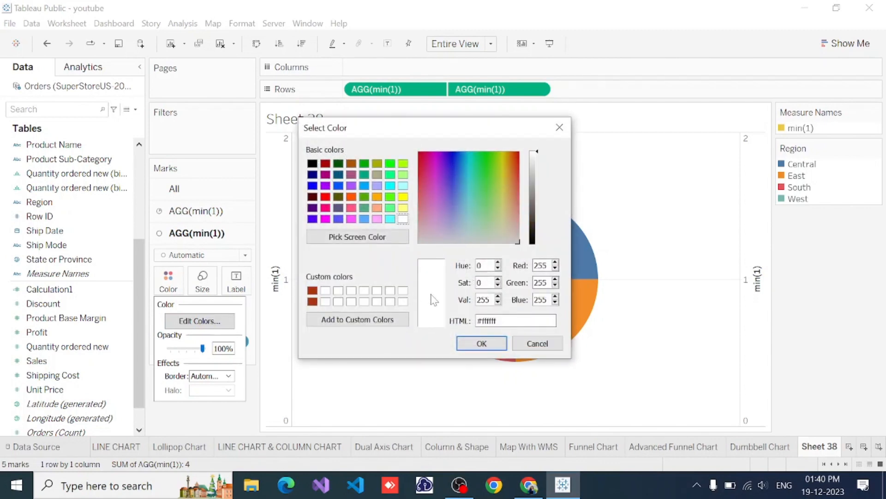
pyautogui.click(481, 344)
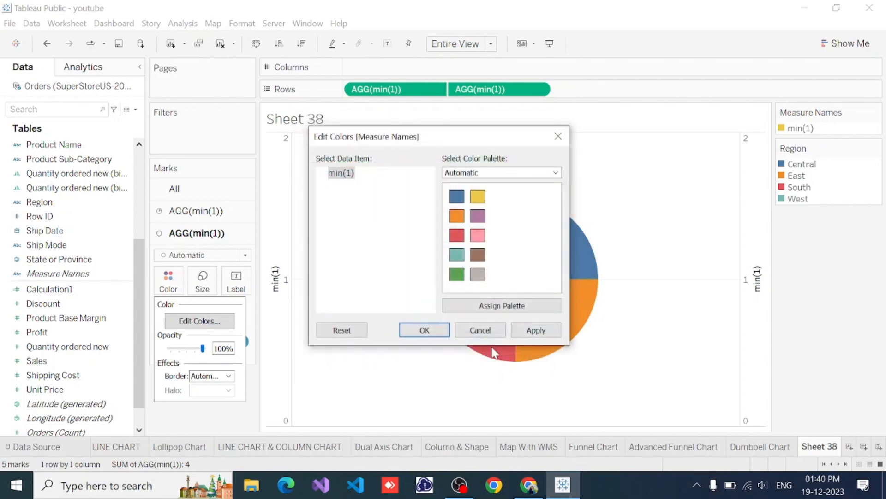
pyautogui.click(535, 330)
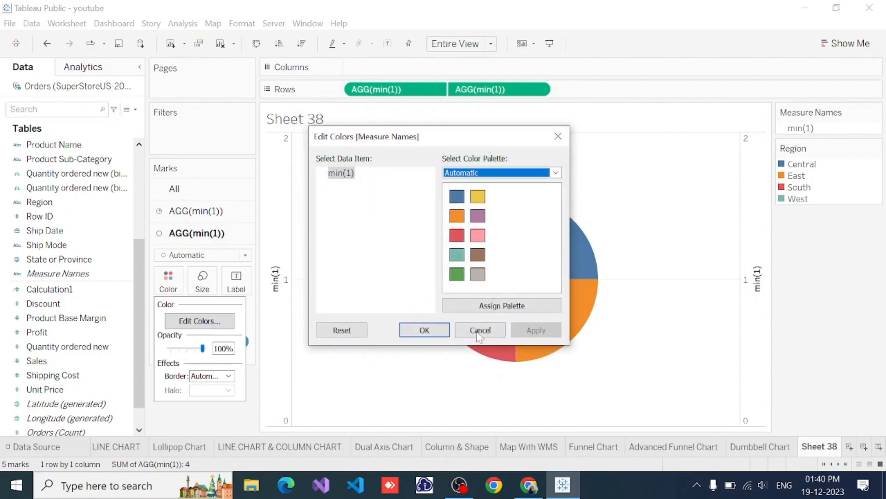
pyautogui.click(428, 330)
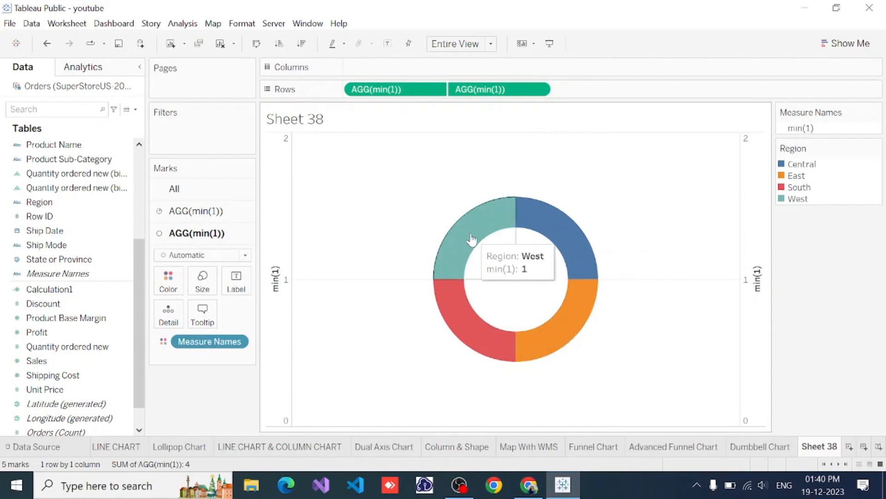
pyautogui.hotkey('ctrl', 'z')
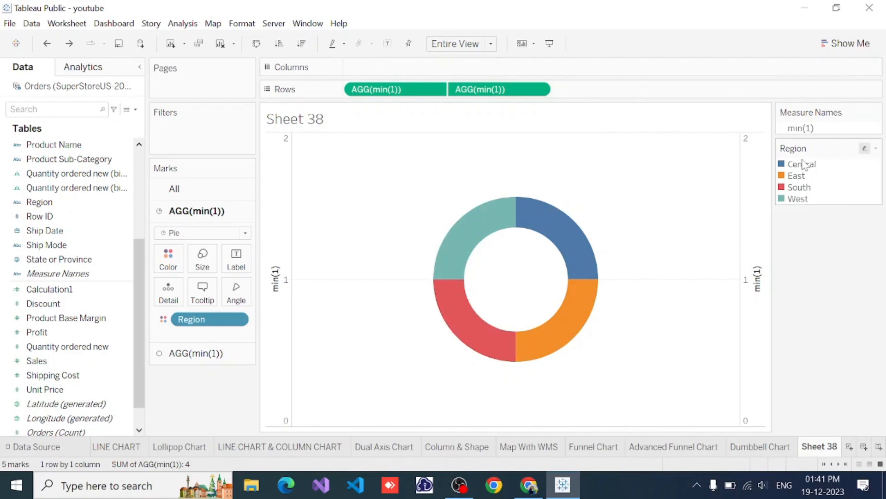
# - Highlight the West slice and other Region slices one at a time to compare their sizes, and clear the selection
pyautogui.click(801, 200)
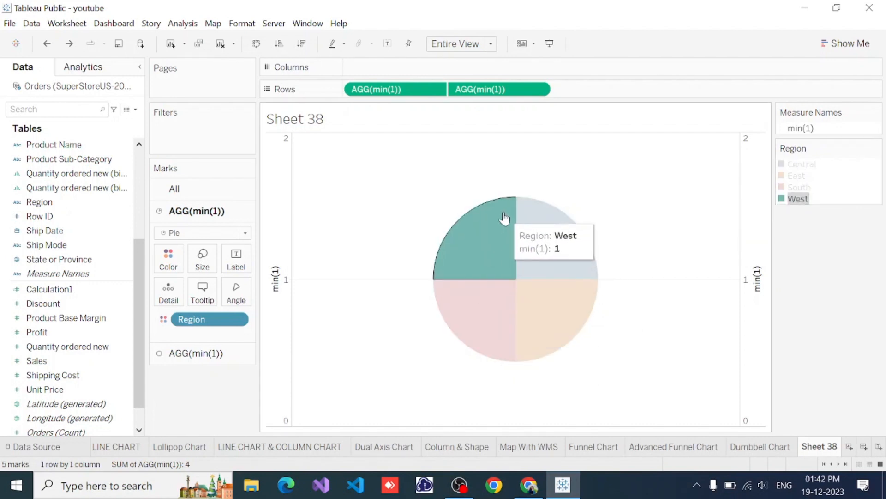
pyautogui.click(544, 227)
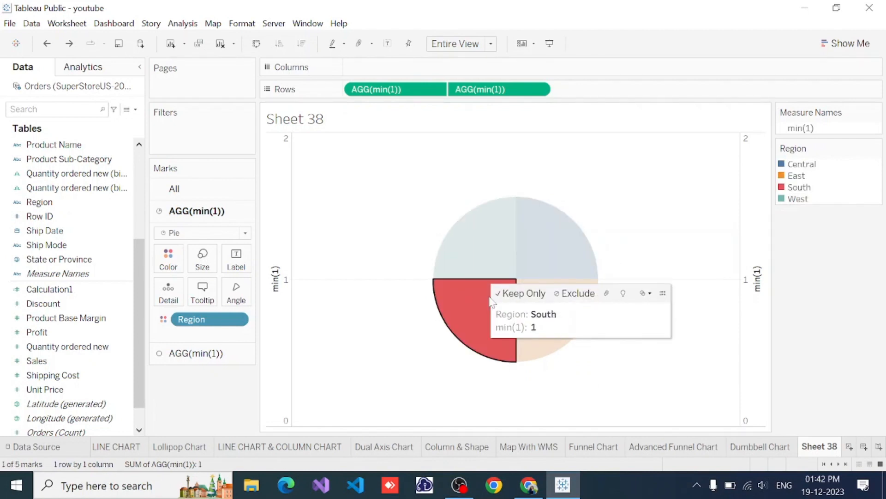
pyautogui.click(483, 265)
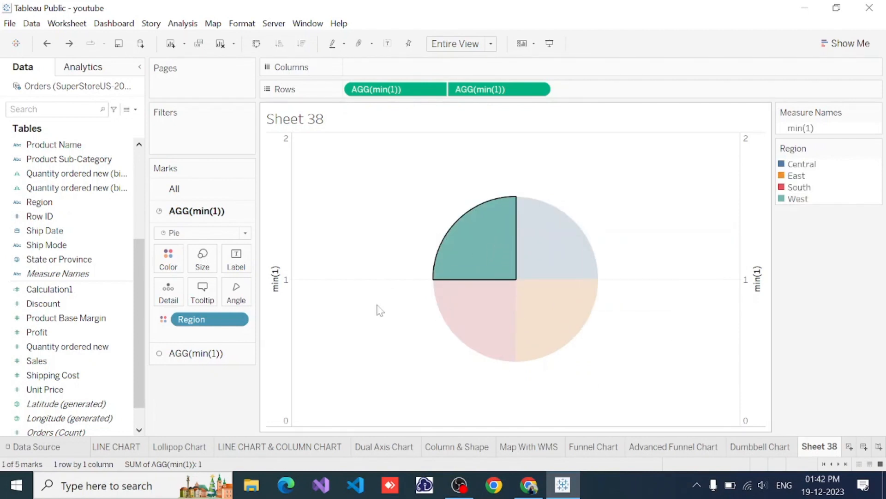
pyautogui.click(386, 348)
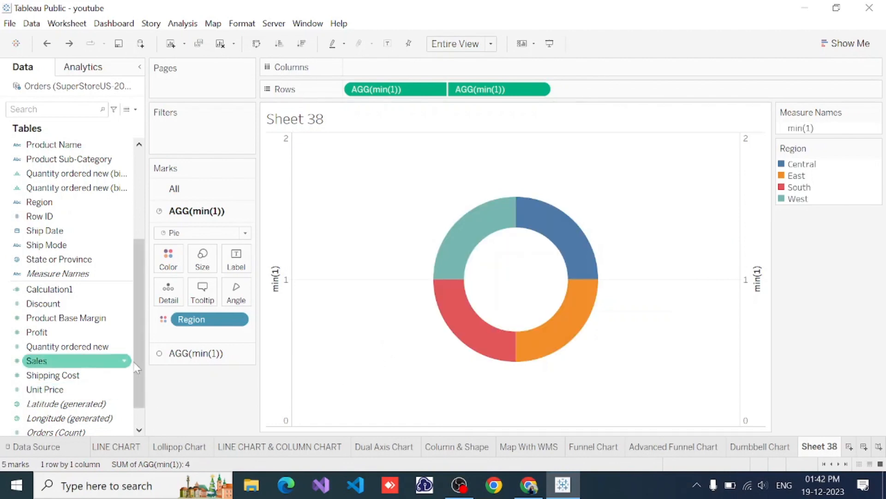
# - Set the pie slice angles by Sales and check the resized Central, East and South slices
pyautogui.click(62, 361)
pyautogui.moveTo(59, 364); pyautogui.dragTo(231, 292)
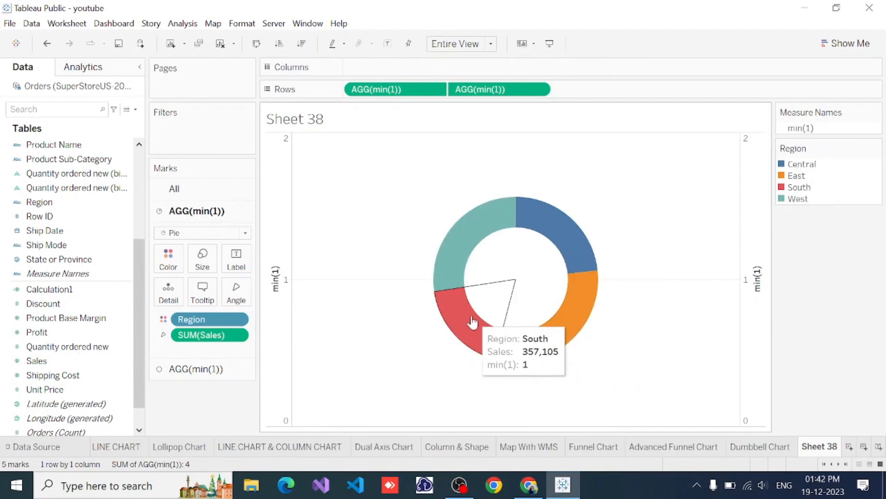
pyautogui.click(801, 164)
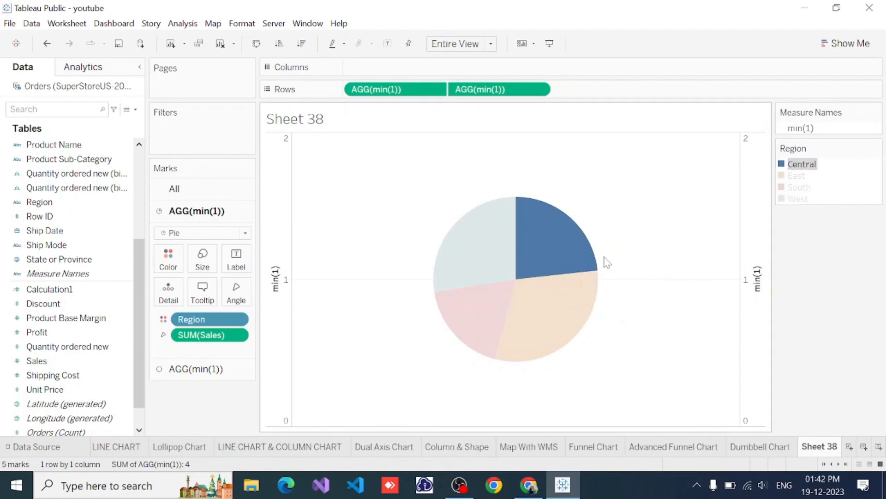
pyautogui.click(555, 323)
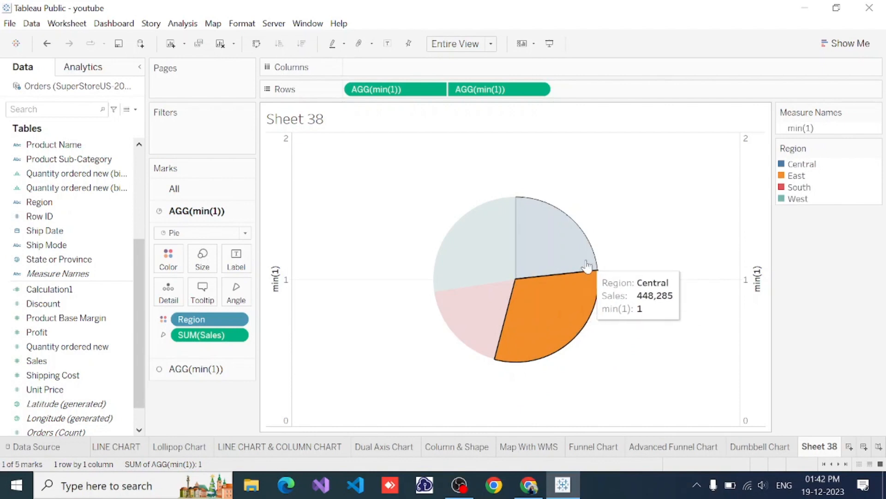
pyautogui.click(479, 309)
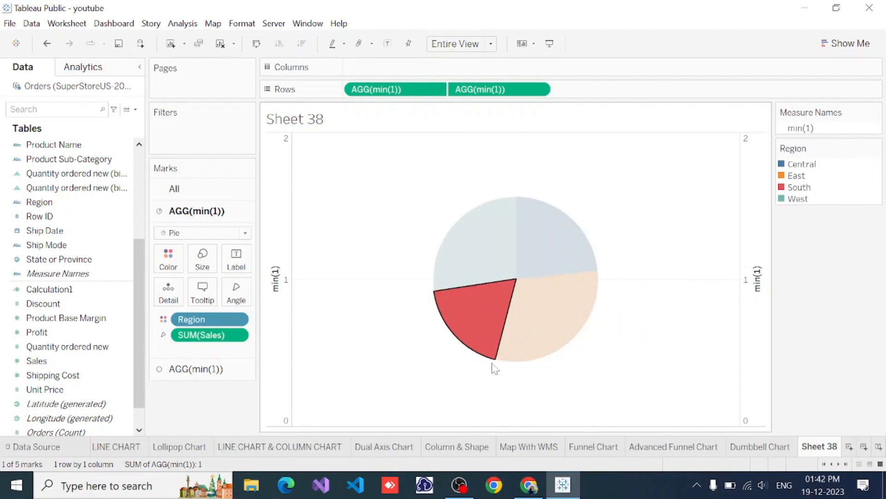
pyautogui.click(652, 363)
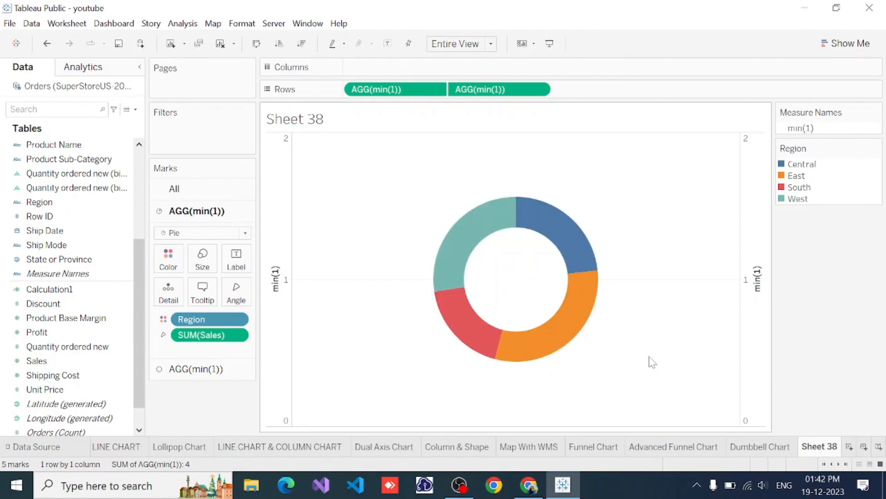
# - Label the marks of both min(1) axes with Sales
pyautogui.click(201, 194)
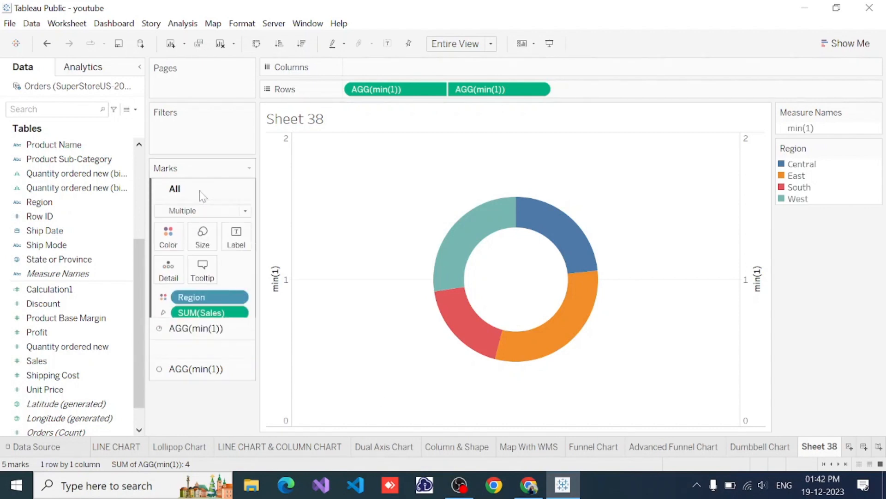
pyautogui.click(36, 362)
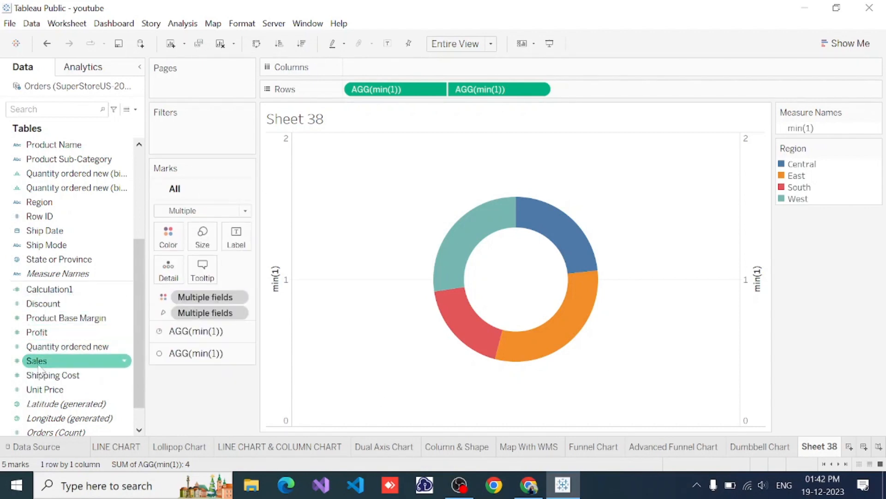
pyautogui.moveTo(39, 367); pyautogui.dragTo(227, 239)
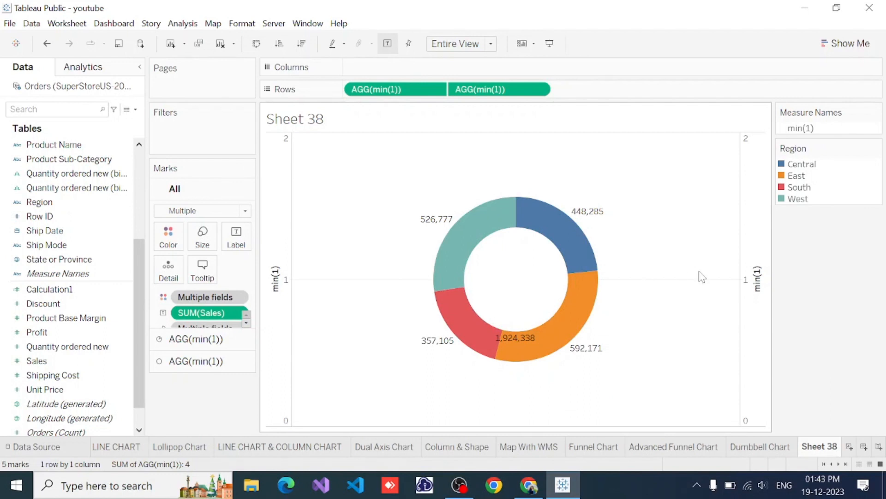
# - Replace the sheet title with "Donut Chart" and format it in bold red
pyautogui.doubleClick(310, 128)
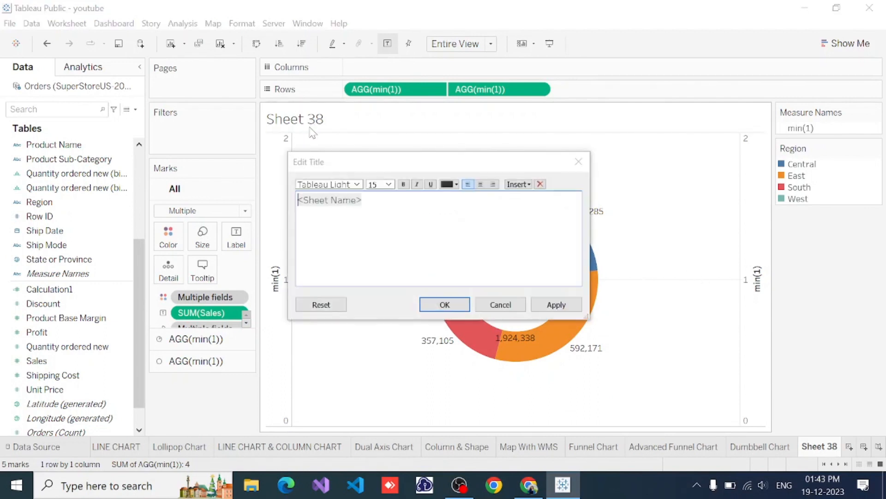
pyautogui.hotkey('ctrl', 'a')
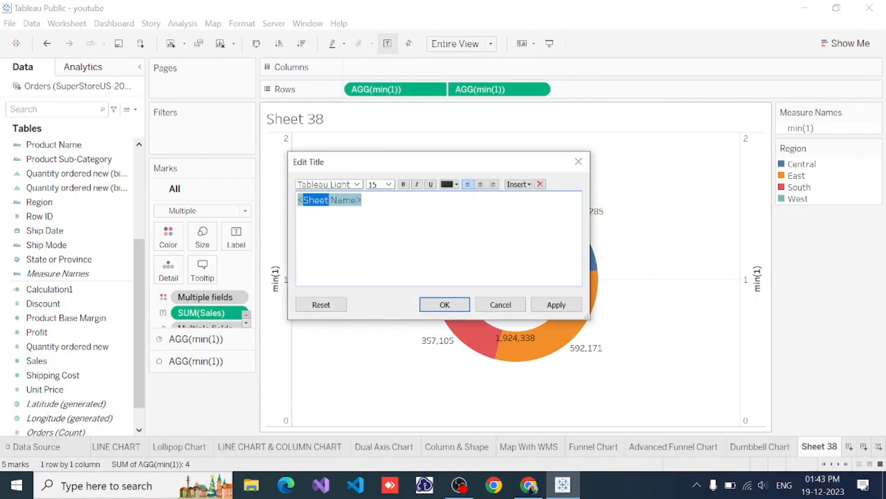
pyautogui.press('BackSpace')
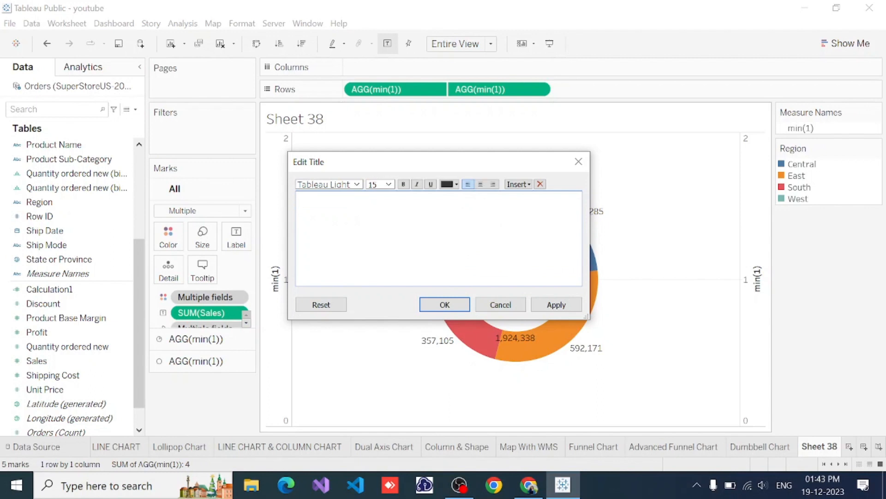
pyautogui.write('Donut Chart')
pyautogui.moveTo(298, 200); pyautogui.dragTo(373, 196)
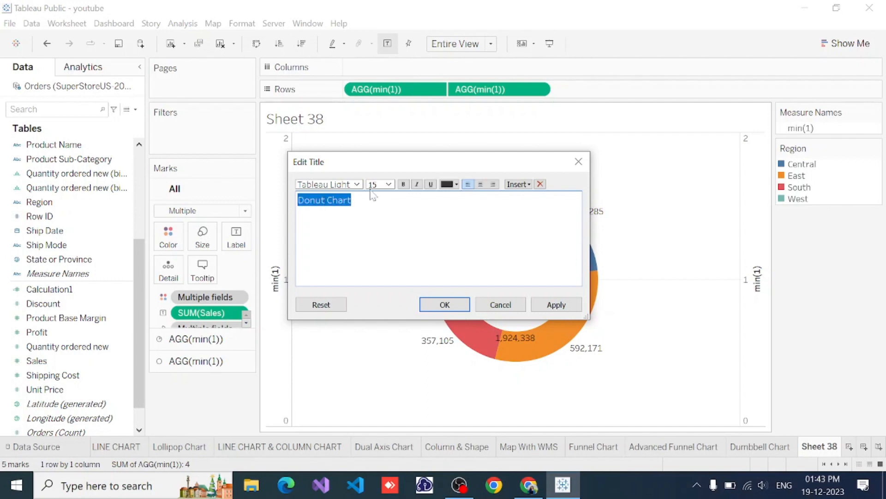
pyautogui.click(403, 184)
pyautogui.click(456, 185)
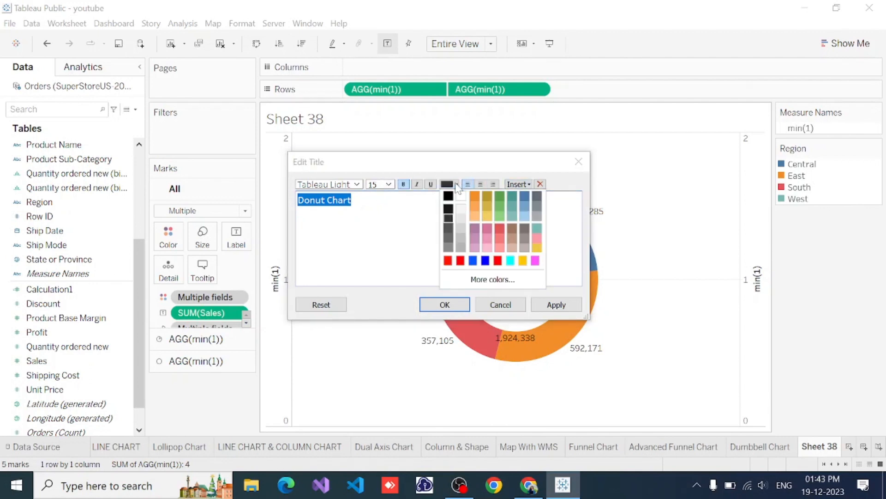
pyautogui.click(455, 258)
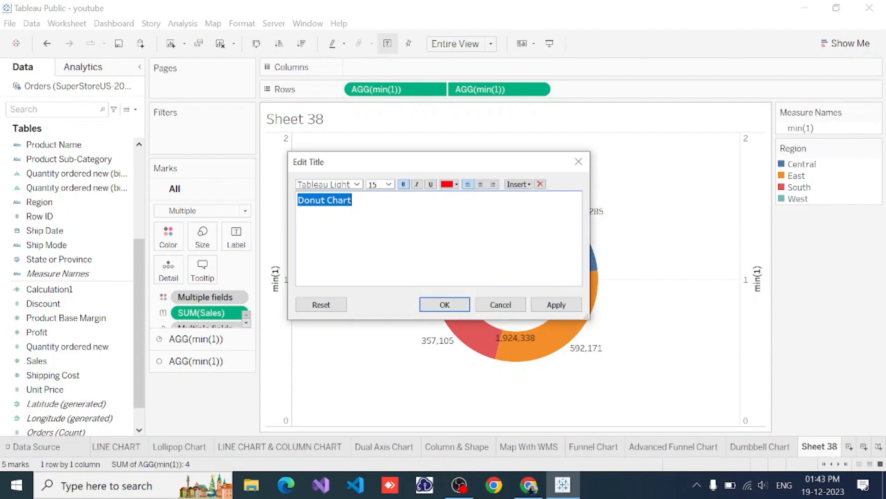
pyautogui.click(554, 303)
pyautogui.click(439, 309)
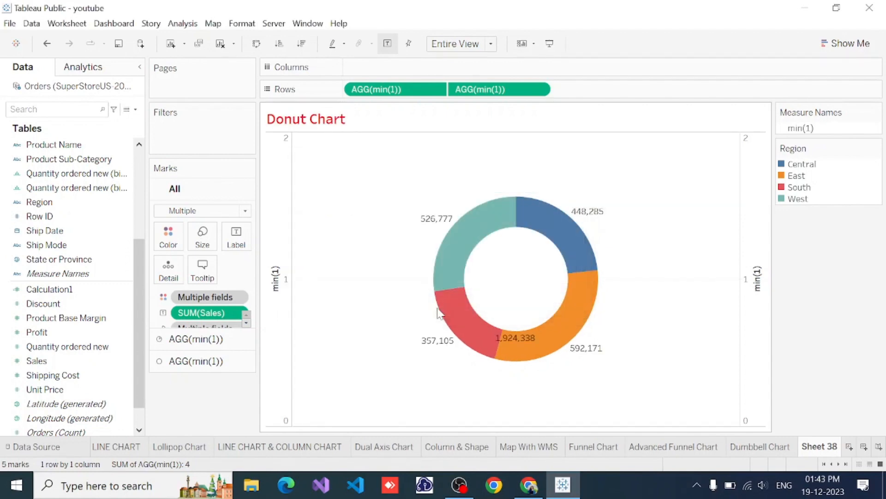
# - Rename the Sheet 38 worksheet as "Donut Chart"
pyautogui.doubleClick(818, 447)
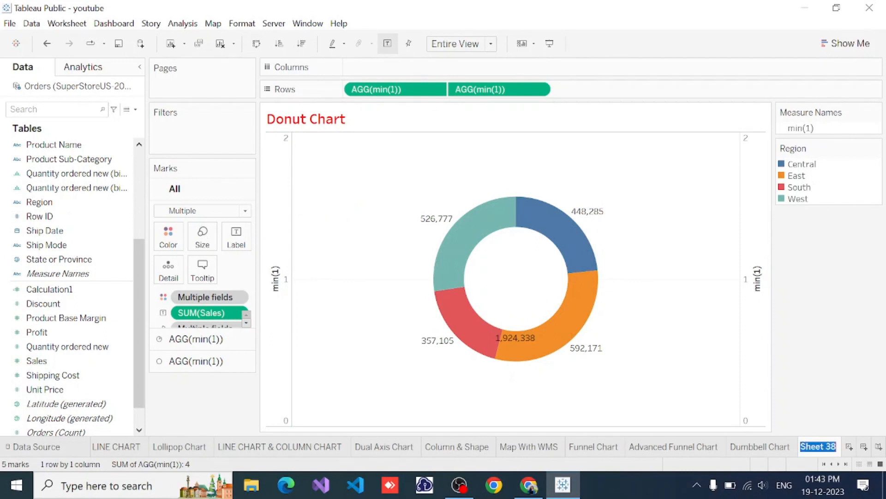
pyautogui.write('Donut')
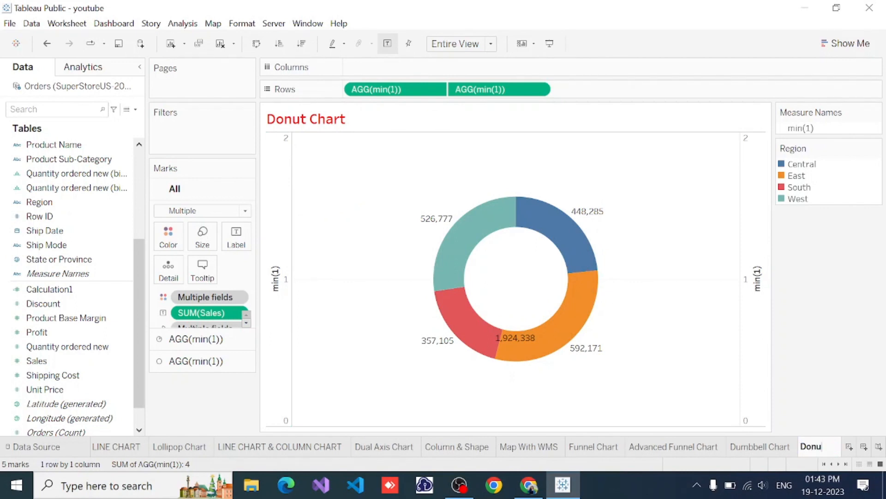
pyautogui.write(' Chart')
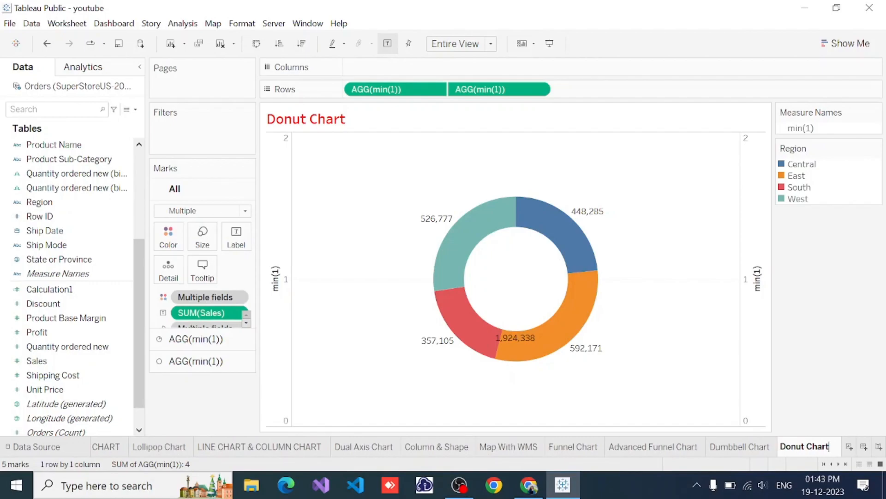